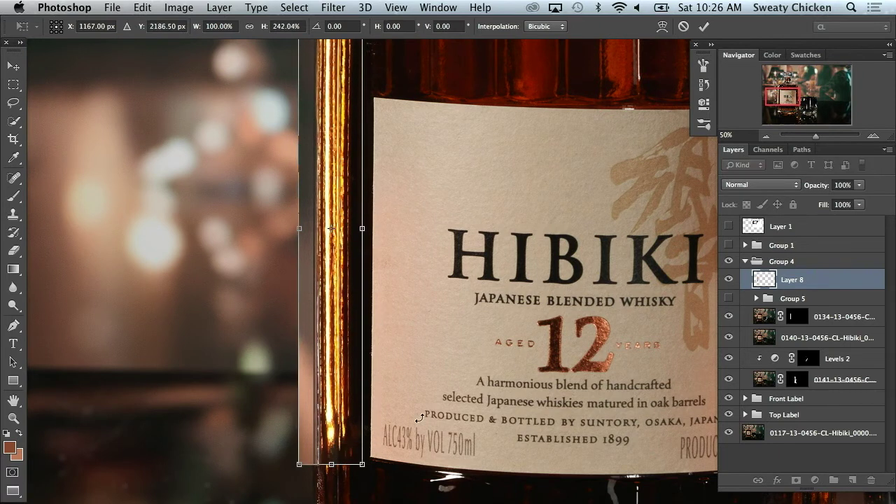
Apply the 242.04% height stretch to the reflection strip on Layer 8 and hide the layer behind a black mask
{"action": "key", "text": "Return"}
{"action": "left_click", "coordinate": [752, 185]}
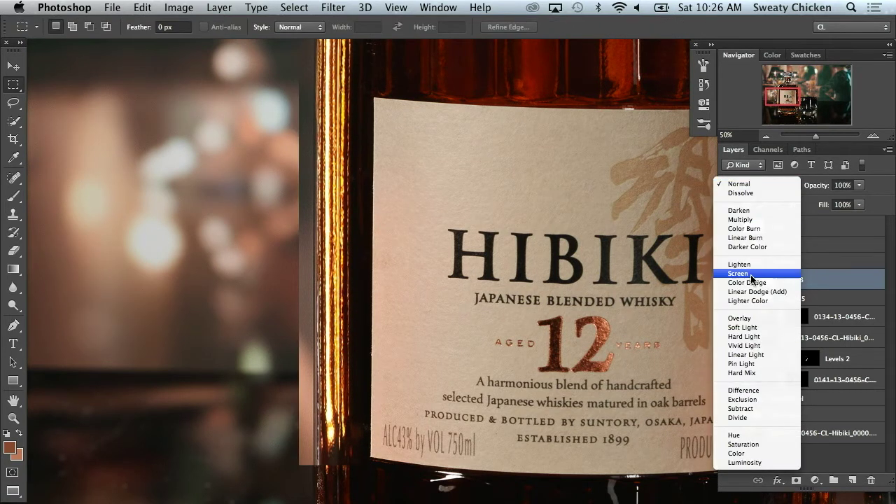
{"action": "key", "text": "Escape"}
{"action": "key", "text": "super+shift+m"}
{"action": "key", "text": "super+i"}
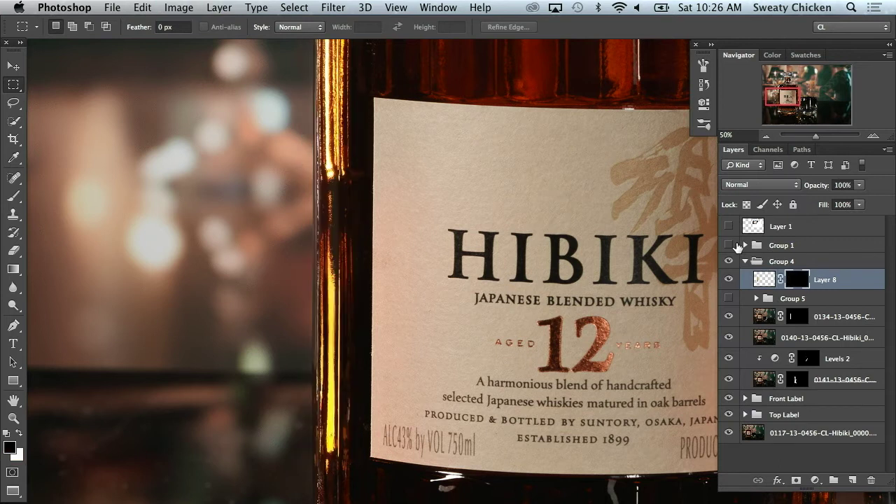
Paint with white on Layer 8's mask to reveal the stretched golden reflection along the bottle's left edge
{"action": "key", "text": "b"}
{"action": "key", "text": "x"}
{"action": "mouse_move", "coordinate": [329, 249]}
{"action": "left_mouse_down"}
{"action": "mouse_move", "coordinate": [341, 320]}
{"action": "mouse_move", "coordinate": [330, 360]}
{"action": "mouse_move", "coordinate": [329, 300]}
{"action": "left_mouse_up"}
{"action": "mouse_move", "coordinate": [335, 185]}
{"action": "left_mouse_down"}
{"action": "mouse_move", "coordinate": [343, 327]}
{"action": "mouse_move", "coordinate": [346, 176]}
{"action": "left_mouse_up"}
{"action": "left_click_drag", "start_coordinate": [334, 227], "coordinate": [342, 406]}
{"action": "left_click_drag", "start_coordinate": [379, 182], "coordinate": [370, 250]}
{"action": "key", "text": "super+minus"}
{"action": "key", "text": "super+minus"}
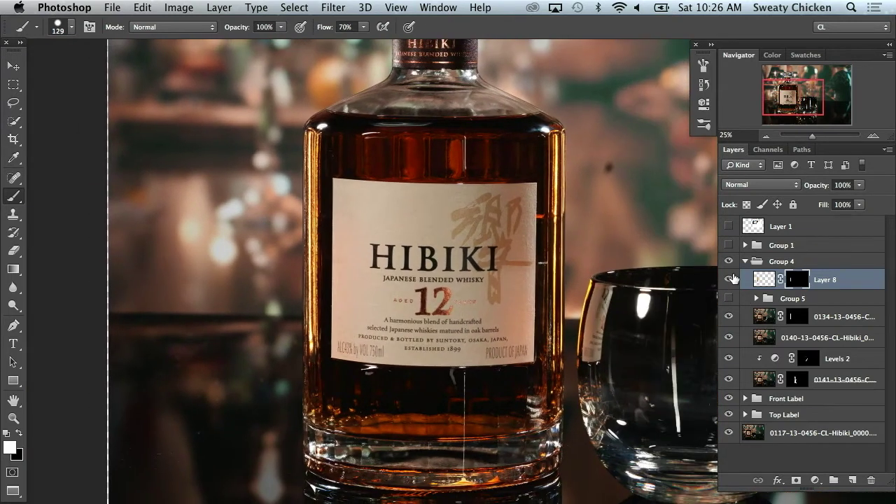
Compare the left-edge reflection of Layer 8 with that of Group 5 by toggling their visibility
{"action": "left_click", "coordinate": [728, 279]}
{"action": "left_click", "coordinate": [728, 298]}
{"action": "left_click", "coordinate": [727, 297]}
{"action": "left_click", "coordinate": [727, 280]}
{"action": "left_click", "coordinate": [728, 297]}
{"action": "left_click", "coordinate": [728, 279]}
Stretch the Layer 8 reflection strip further down toward the bottle's base
{"action": "left_click", "coordinate": [766, 280]}
{"action": "key", "text": "ctrl+t"}
{"action": "left_click_drag", "start_coordinate": [317, 362], "coordinate": [315, 421]}
{"action": "key", "text": "Return"}
{"action": "key", "text": "b"}
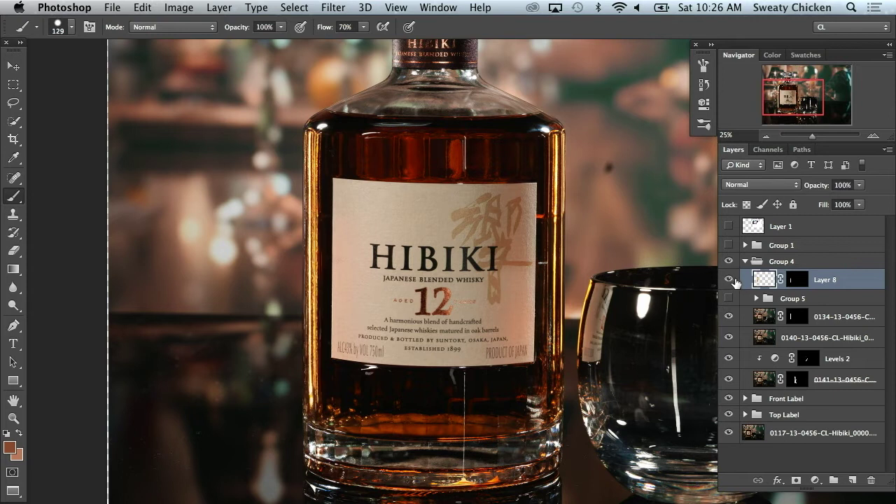
Check Layer 8 with its mask on and off, and touch up the mask with white at the bottle's left shoulder
{"action": "left_click", "coordinate": [797, 280]}
{"action": "left_click", "coordinate": [797, 282], "text": "shift"}
{"action": "left_click", "coordinate": [797, 282], "text": "shift"}
{"action": "left_click", "coordinate": [796, 282], "text": "shift"}
{"action": "left_click", "coordinate": [794, 282], "text": "shift"}
{"action": "left_click", "coordinate": [792, 282], "text": "shift"}
{"action": "left_click", "coordinate": [791, 281], "text": "shift"}
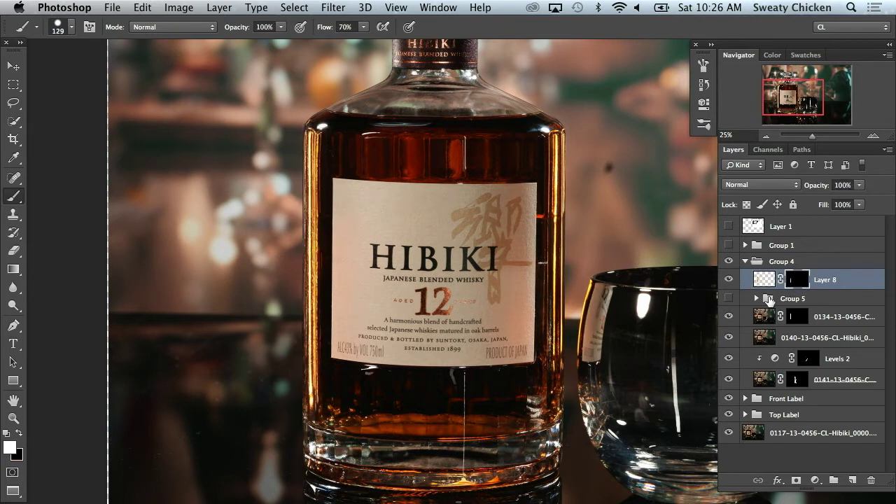
{"action": "mouse_move", "coordinate": [340, 132]}
{"action": "left_mouse_down"}
{"action": "mouse_move", "coordinate": [320, 132]}
{"action": "mouse_move", "coordinate": [309, 145]}
{"action": "mouse_move", "coordinate": [327, 153]}
{"action": "mouse_move", "coordinate": [327, 128]}
{"action": "left_mouse_up"}
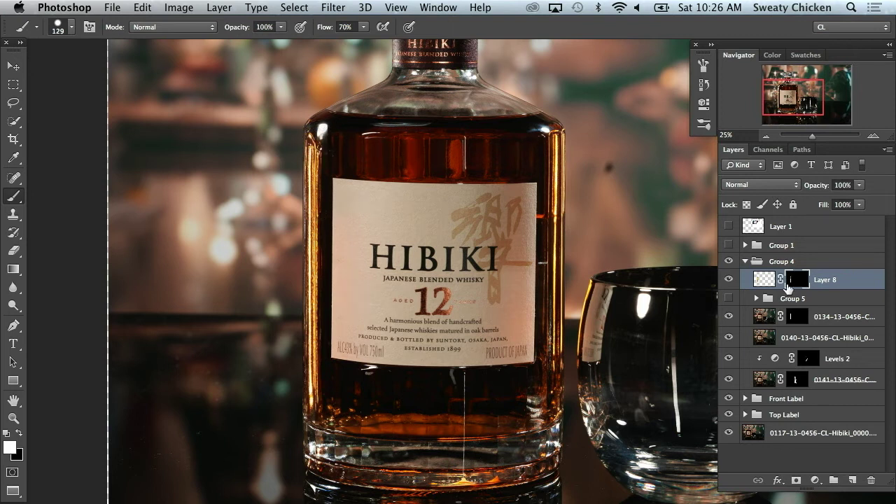
Add a Curves adjustment clipped to Layer 8 and pull the curve down to darken the reflection
{"action": "left_click", "coordinate": [815, 480]}
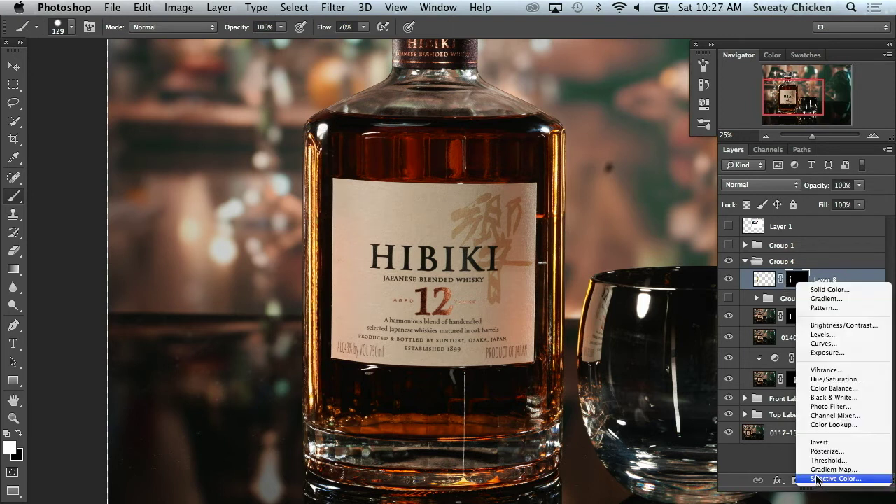
{"action": "left_click", "coordinate": [834, 344]}
{"action": "key", "text": "super+alt+g"}
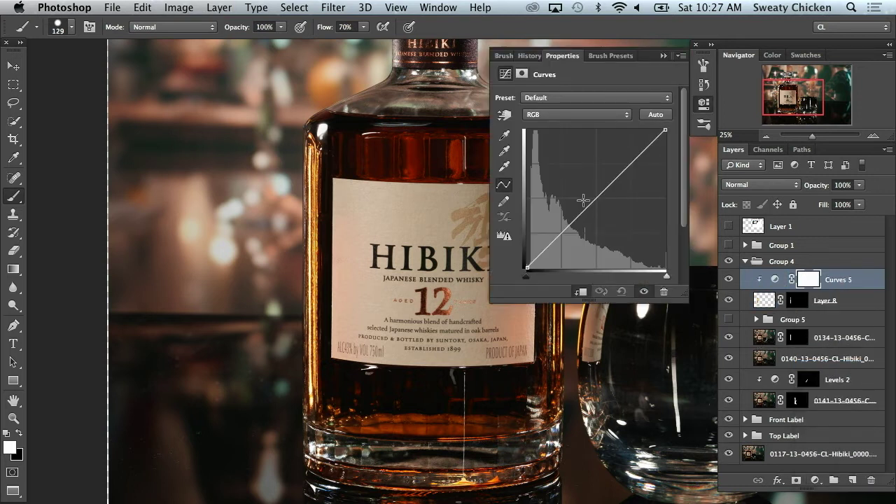
{"action": "left_click_drag", "start_coordinate": [602, 197], "coordinate": [614, 217]}
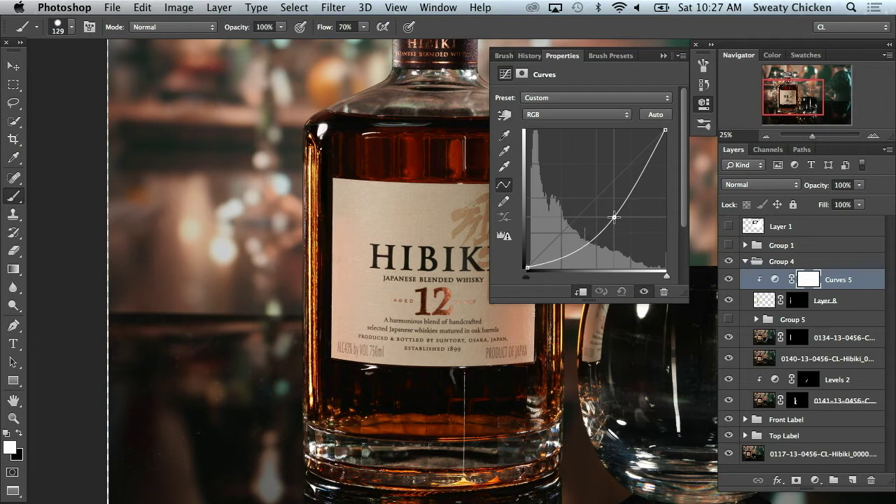
Invert the Curves mask to black and paint the darkening back in with white at the lower left edge, using 50% brush flow
{"action": "key", "text": "super+i"}
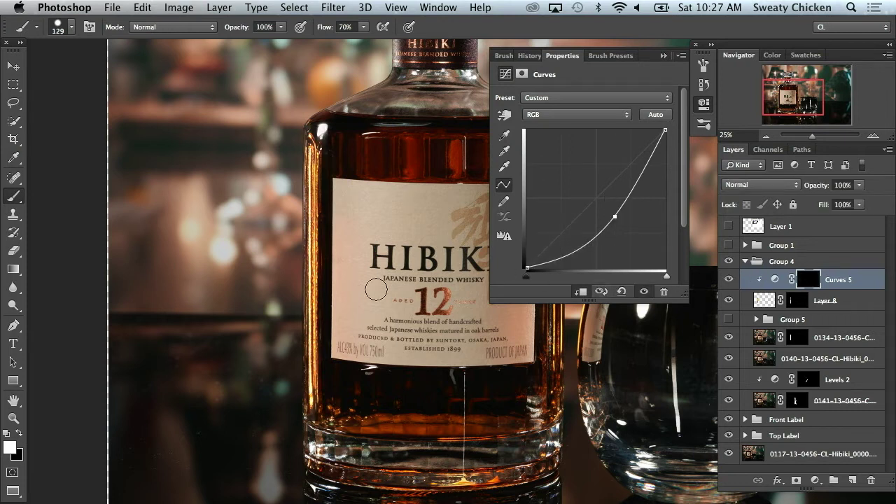
{"action": "left_click_drag", "start_coordinate": [291, 382], "coordinate": [351, 383]}
{"action": "key", "text": "shift+5"}
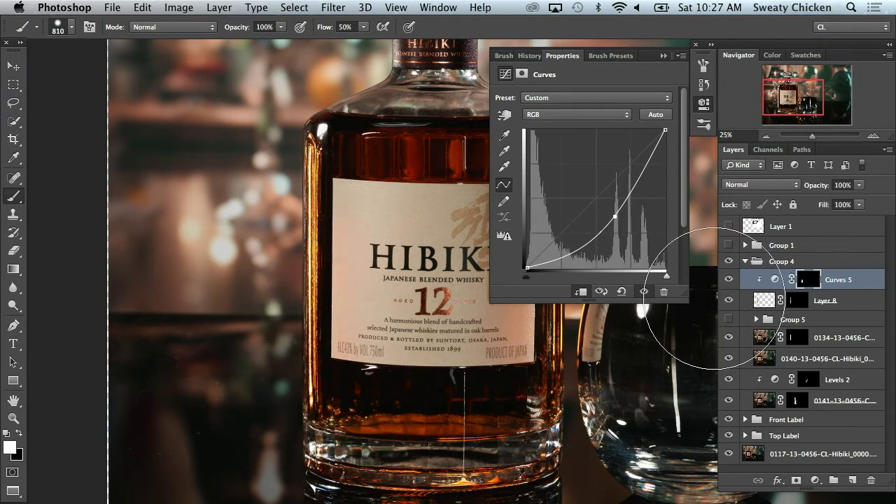
{"action": "left_click", "coordinate": [706, 103]}
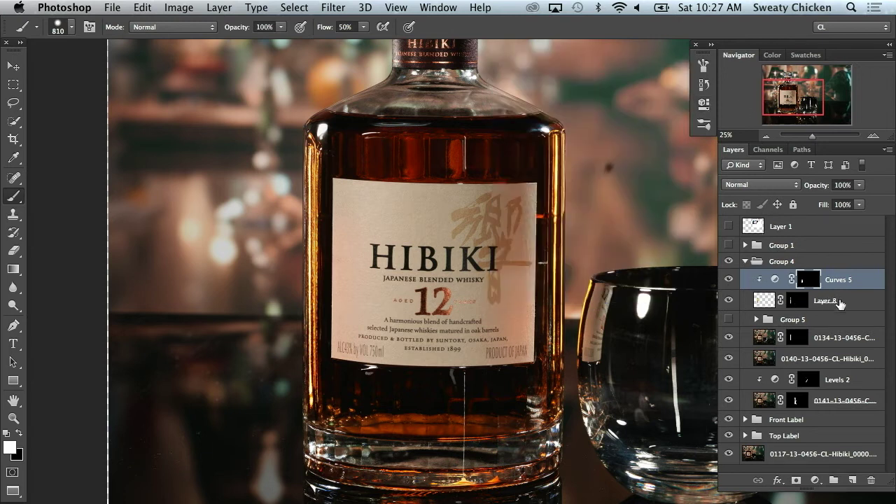
Group the Curves adjustment with Layer 8 and compare the new group with Group 5 by toggling their visibility
{"action": "left_click", "coordinate": [840, 301], "text": "shift"}
{"action": "key", "text": "super+g"}
{"action": "left_click", "coordinate": [730, 278]}
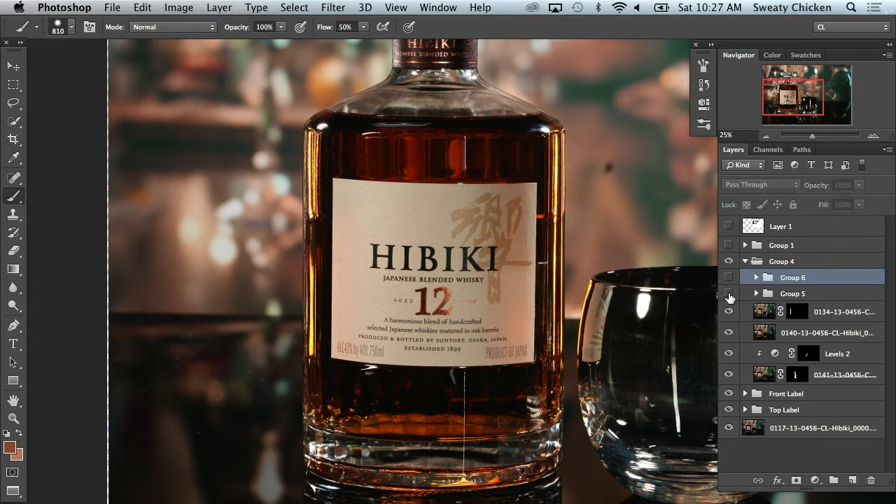
{"action": "left_click", "coordinate": [730, 294]}
{"action": "left_click", "coordinate": [730, 278]}
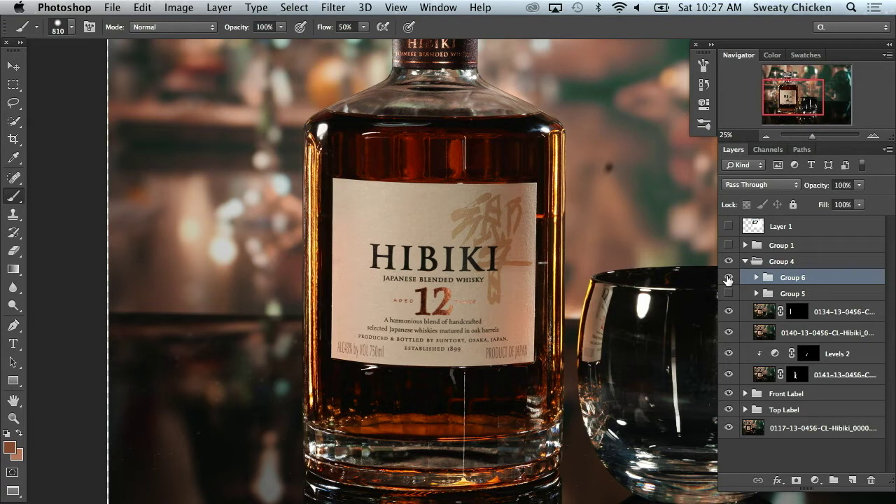
{"action": "left_click", "coordinate": [729, 277]}
{"action": "left_click", "coordinate": [730, 293]}
{"action": "left_click", "coordinate": [730, 277]}
{"action": "left_click", "coordinate": [730, 292]}
Add an unmasked copy of the 0134 photo layer above Group 6 and copy the bottle's right edge from it to a new layer
{"action": "left_click_drag", "start_coordinate": [600, 364], "coordinate": [559, 369]}
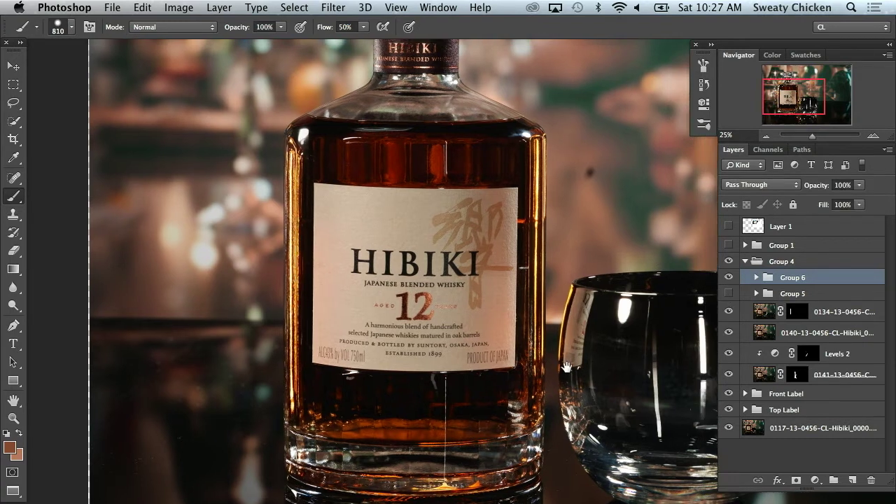
{"action": "key", "text": "alt+shift+super+n"}
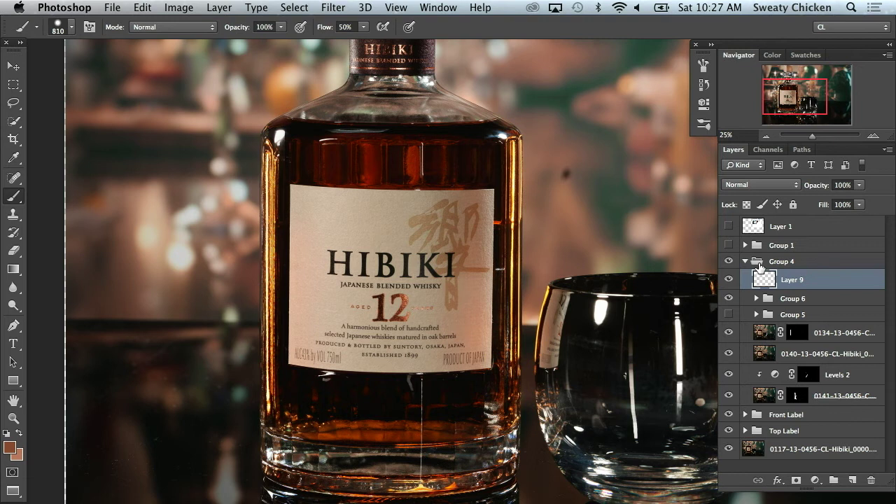
{"action": "key", "text": "super+shift+alt+e"}
{"action": "key", "text": "m"}
{"action": "left_click_drag", "start_coordinate": [496, 125], "coordinate": [530, 370]}
{"action": "key", "text": "super+j"}
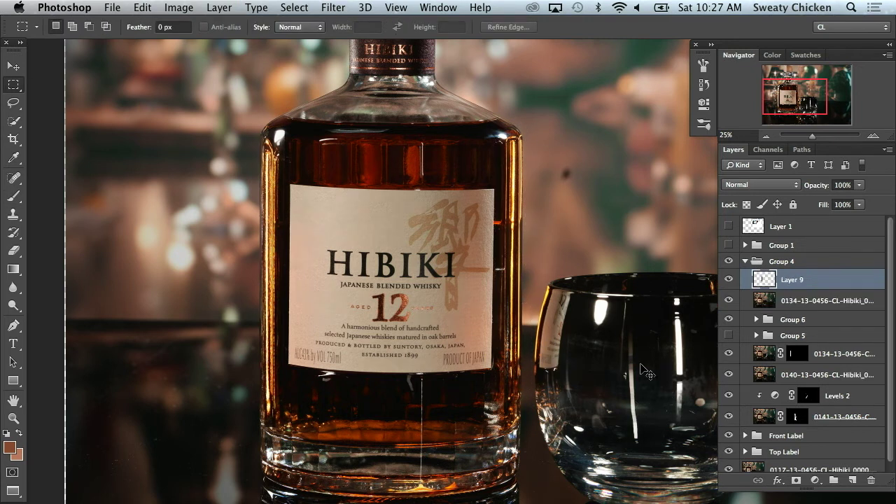
Stretch the right-edge strip on Layer 9 downward to 119.48% height and set its blend mode to Lighten
{"action": "key", "text": "super+t"}
{"action": "left_click_drag", "start_coordinate": [513, 392], "coordinate": [515, 443]}
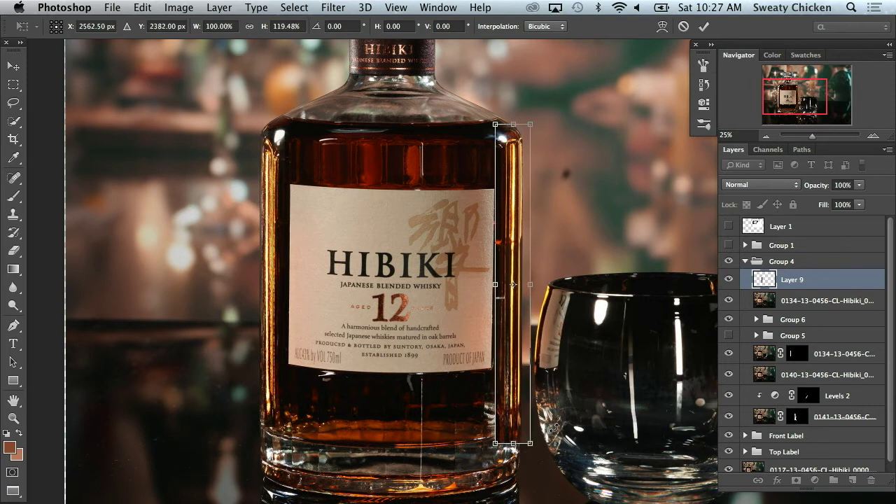
{"action": "key", "text": "Return"}
{"action": "left_click", "coordinate": [760, 185]}
{"action": "left_click", "coordinate": [763, 273]}
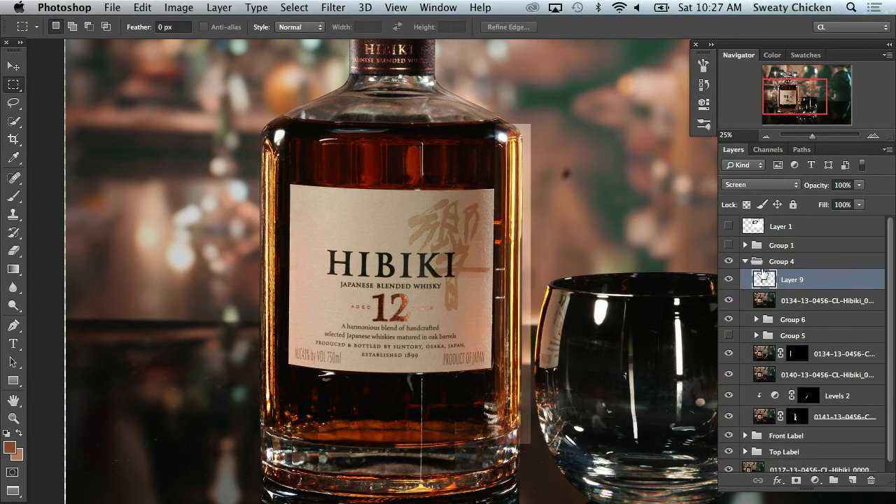
{"action": "left_click", "coordinate": [761, 184]}
{"action": "left_click", "coordinate": [763, 173]}
Delete the unmasked 0134 photo layer and compare the right edge with and without Layer 9
{"action": "left_click", "coordinate": [813, 300]}
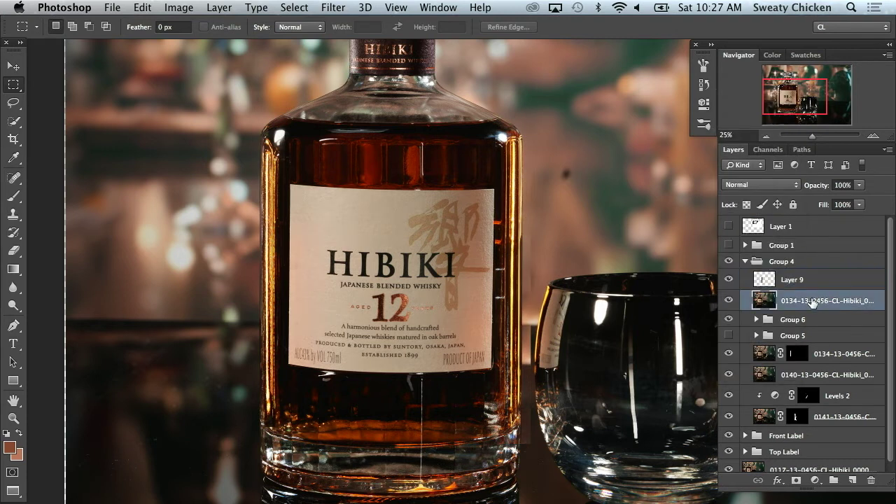
{"action": "key", "text": "BackSpace"}
{"action": "left_click", "coordinate": [792, 280]}
{"action": "key", "text": "super+comma"}
{"action": "key", "text": "super+comma"}
{"action": "key", "text": "super+comma"}
{"action": "key", "text": "super+comma"}
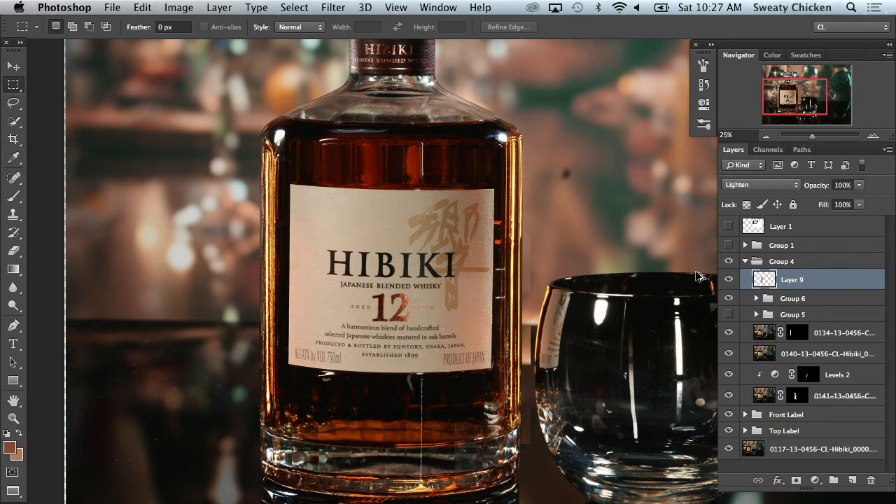
Hide Layer 9 behind a black mask and paint it back in with a 101 px white brush along the bottle's right edge
{"action": "key", "text": "super+shift+m"}
{"action": "key", "text": "super+i"}
{"action": "key", "text": "b"}
{"action": "mouse_move", "coordinate": [541, 391]}
{"action": "left_mouse_down"}
{"action": "mouse_move", "coordinate": [473, 391]}
{"action": "mouse_move", "coordinate": [490, 392]}
{"action": "left_mouse_up"}
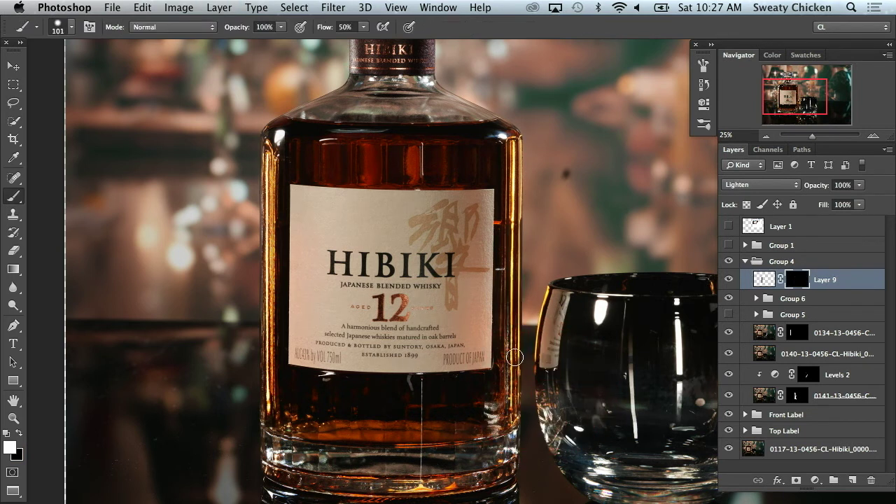
Toggle Layer 9 and Group 6 to compare the bottle's edge reflections with and without the extensions
{"action": "left_click", "coordinate": [728, 280]}
{"action": "left_click", "coordinate": [729, 281]}
{"action": "left_click", "coordinate": [729, 280]}
{"action": "left_click", "coordinate": [728, 280]}
{"action": "left_click", "coordinate": [729, 281]}
{"action": "left_click", "coordinate": [729, 280]}
{"action": "left_click", "coordinate": [729, 299]}
{"action": "left_click", "coordinate": [728, 299]}
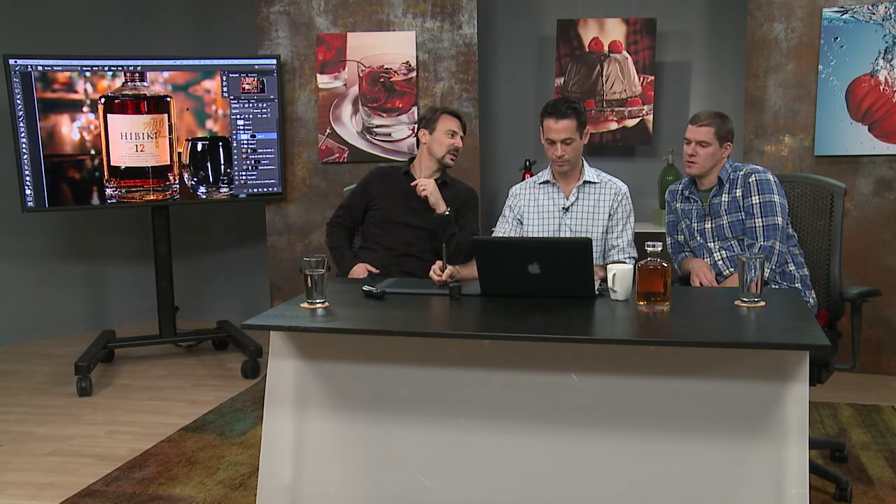
{"action": "left_click", "coordinate": [253, 141]}
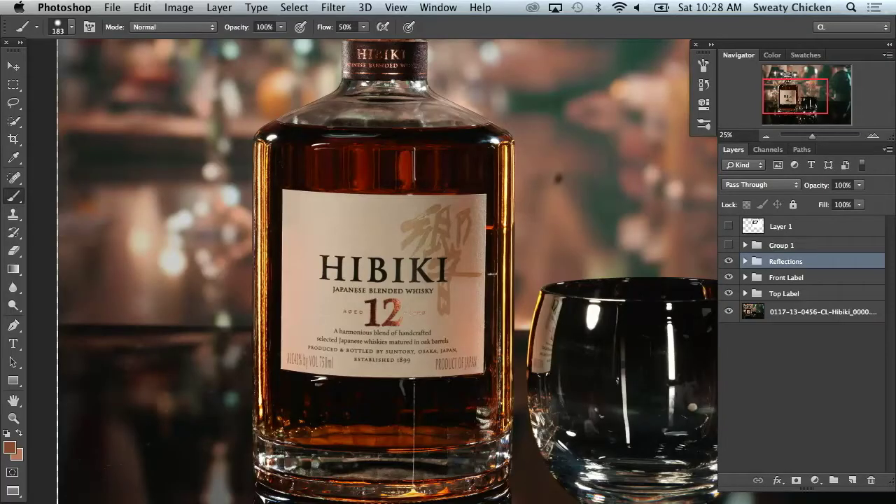
Add a Hue/Saturation adjustment above Group 7 inside the Reflections group
{"action": "left_click_drag", "start_coordinate": [407, 180], "coordinate": [379, 178]}
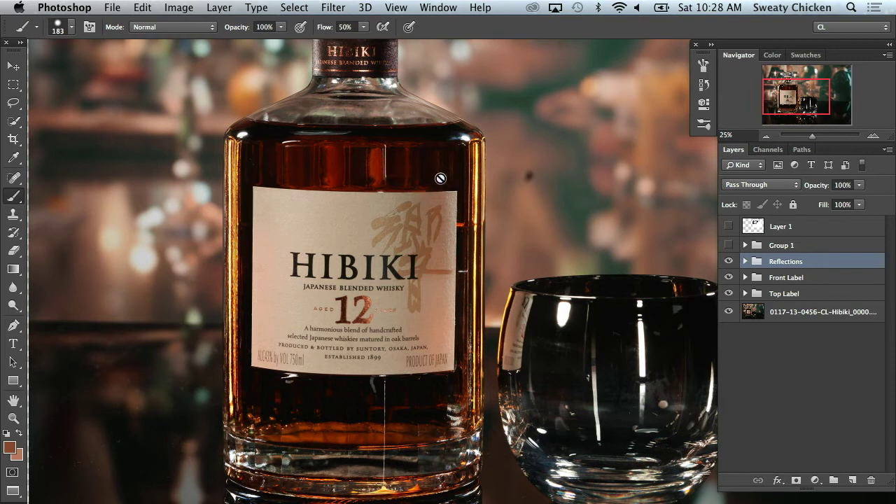
{"action": "left_click", "coordinate": [744, 262]}
{"action": "left_click", "coordinate": [829, 279]}
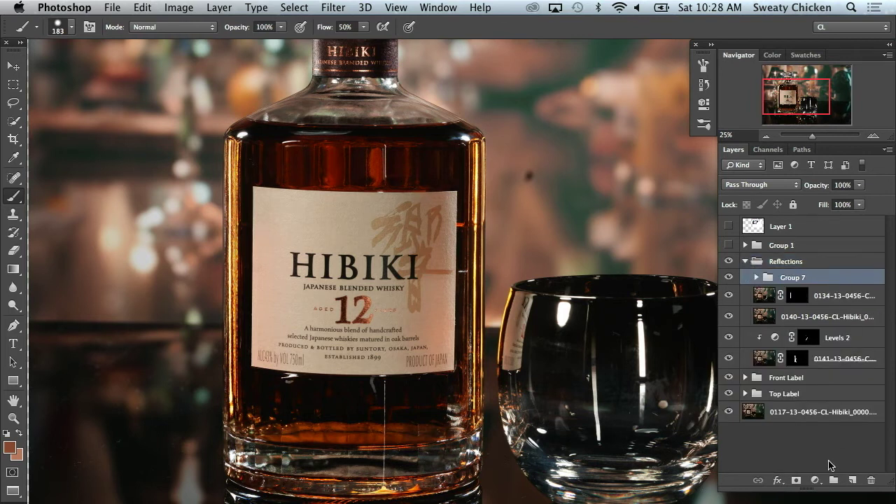
{"action": "left_click", "coordinate": [815, 480]}
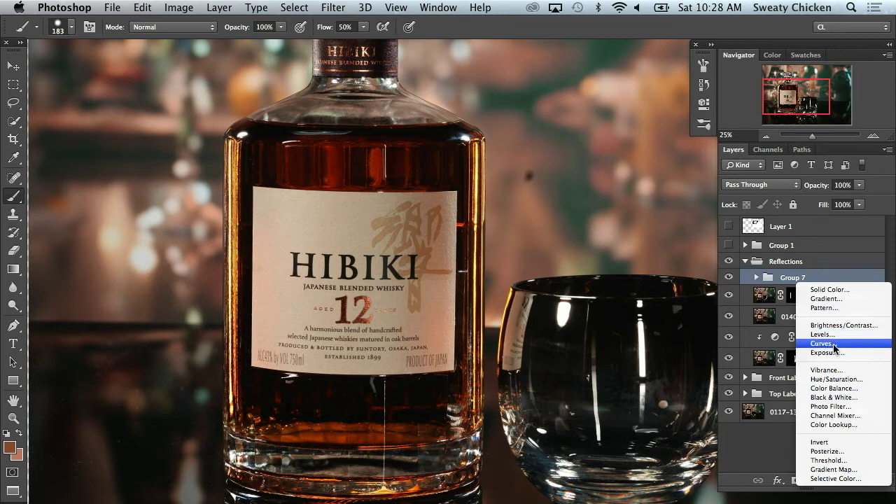
{"action": "left_click", "coordinate": [840, 379]}
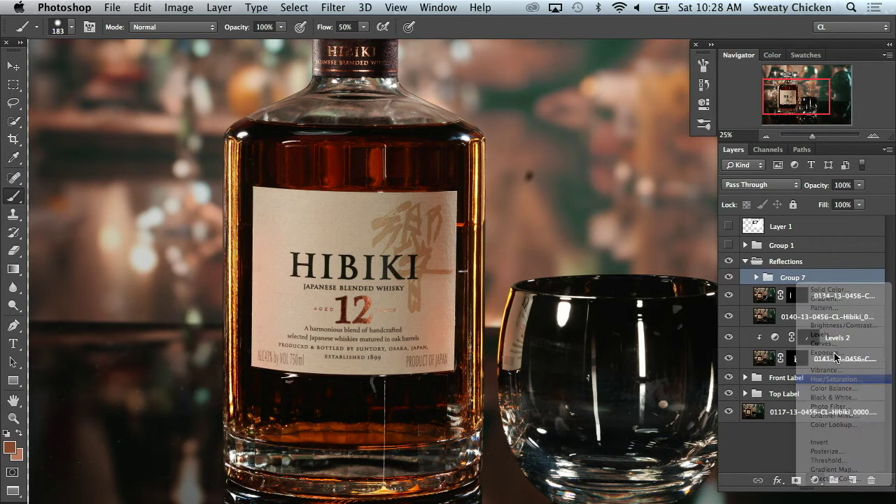
Target the Yellows range, sample the golden reflection on the bottle's left edge, and set its Hue to -7
{"action": "left_click", "coordinate": [551, 116]}
{"action": "left_click", "coordinate": [560, 133]}
{"action": "left_click", "coordinate": [502, 224]}
{"action": "left_click", "coordinate": [235, 217]}
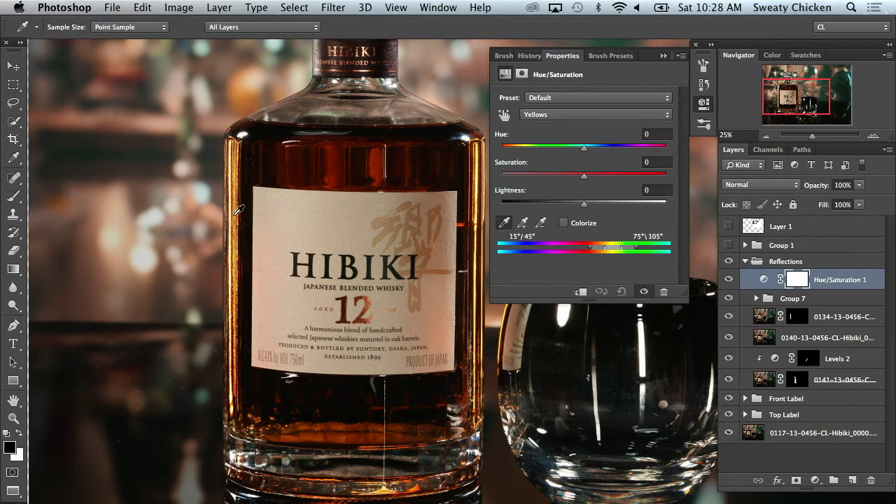
{"action": "mouse_move", "coordinate": [584, 148]}
{"action": "left_mouse_down"}
{"action": "mouse_move", "coordinate": [593, 147]}
{"action": "mouse_move", "coordinate": [582, 149]}
{"action": "left_mouse_up"}
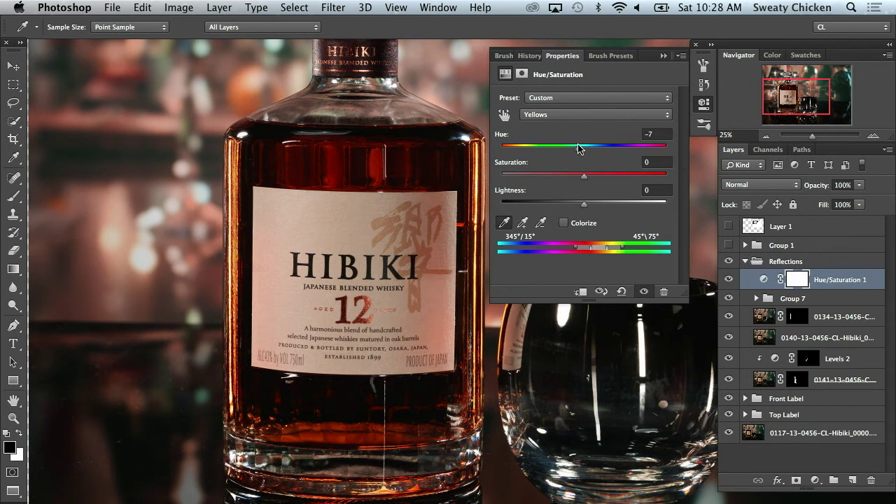
Invert the Hue/Saturation mask to black and paint the shift back over the bottle's edge reflections with a 77 px white brush
{"action": "key", "text": "super+i"}
{"action": "key", "text": "b"}
{"action": "left_click_drag", "start_coordinate": [253, 235], "coordinate": [235, 238]}
{"action": "key", "text": "x"}
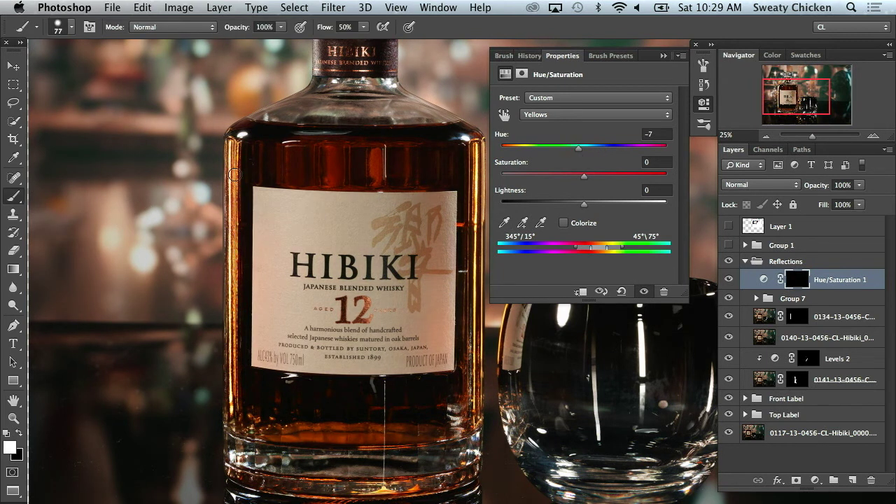
{"action": "left_click_drag", "start_coordinate": [301, 213], "coordinate": [230, 207]}
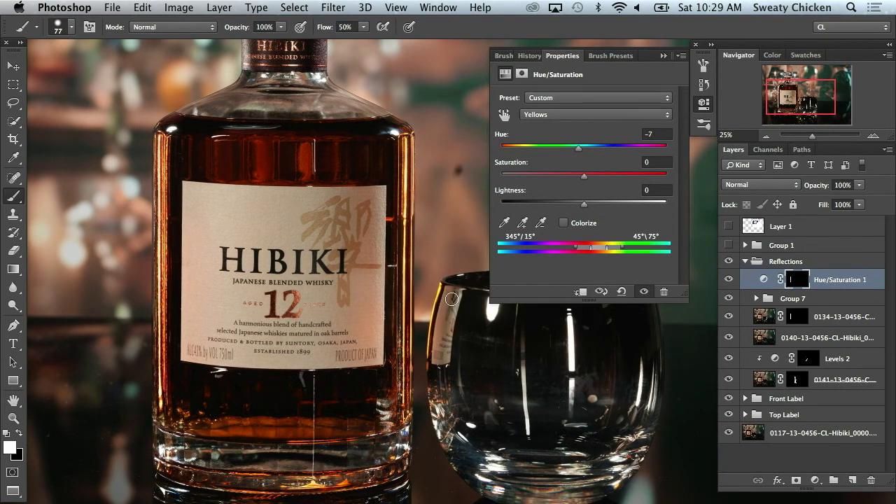
Toggle the Hue/Saturation adjustment to compare the reflections on the bottle and glass with and without the colour shift
{"action": "left_click", "coordinate": [728, 280]}
{"action": "left_click", "coordinate": [728, 279]}
{"action": "left_click", "coordinate": [728, 280]}
{"action": "left_click", "coordinate": [730, 281]}
{"action": "key", "text": "x"}
{"action": "left_click", "coordinate": [729, 281]}
{"action": "left_click", "coordinate": [728, 280]}
{"action": "left_click", "coordinate": [728, 281]}
{"action": "key", "text": "space"}
{"action": "left_click_drag", "start_coordinate": [467, 352], "coordinate": [480, 339]}
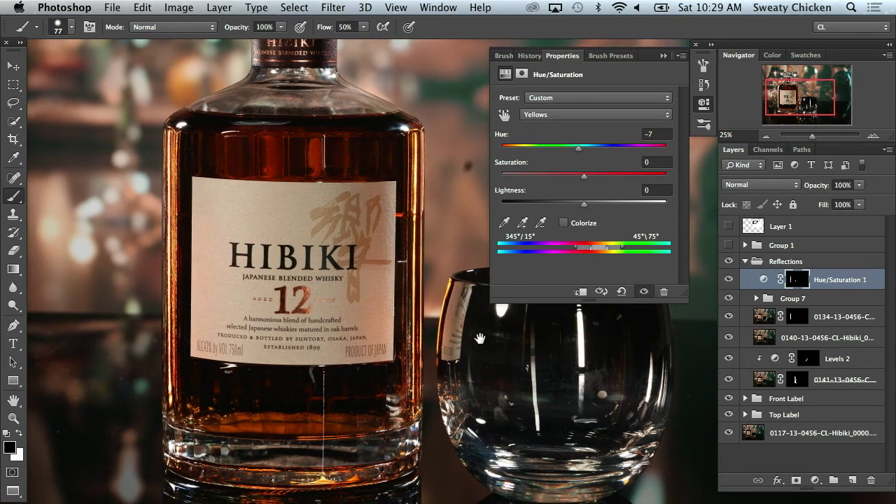
{"action": "left_click", "coordinate": [705, 105]}
{"action": "left_click", "coordinate": [728, 280]}
{"action": "left_click", "coordinate": [729, 281]}
{"action": "left_click", "coordinate": [728, 281]}
{"action": "left_click", "coordinate": [728, 281]}
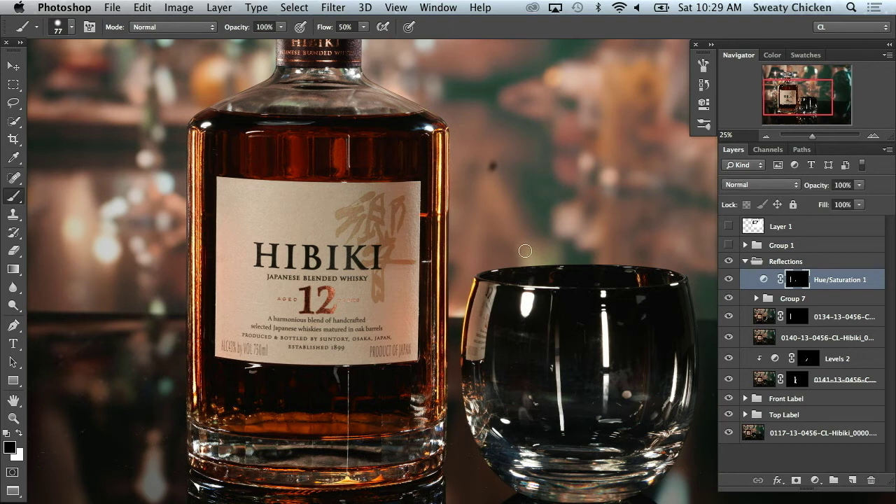
{"action": "left_click_drag", "start_coordinate": [475, 317], "coordinate": [484, 324]}
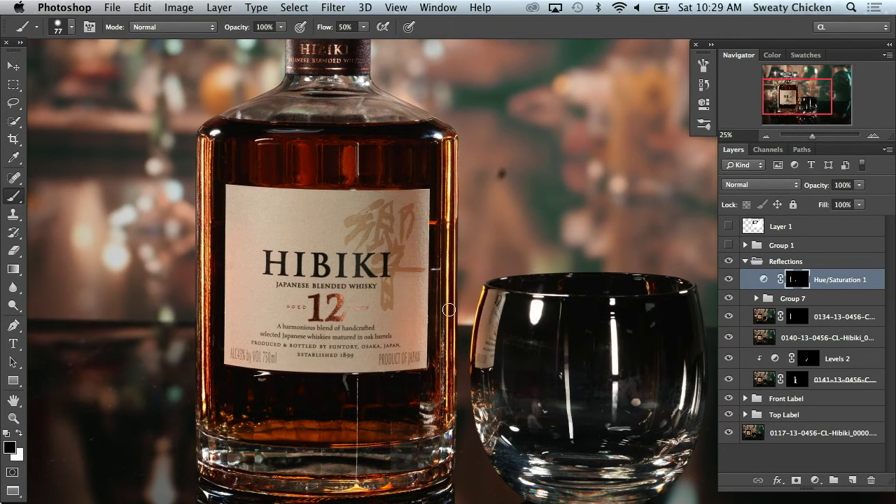
Paint the hue shift onto the glass's edge reflection on the Hue/Saturation mask with a 90 px white brush
{"action": "key", "text": "x"}
{"action": "left_click_drag", "start_coordinate": [491, 292], "coordinate": [489, 290]}
{"action": "left_click_drag", "start_coordinate": [469, 321], "coordinate": [516, 303]}
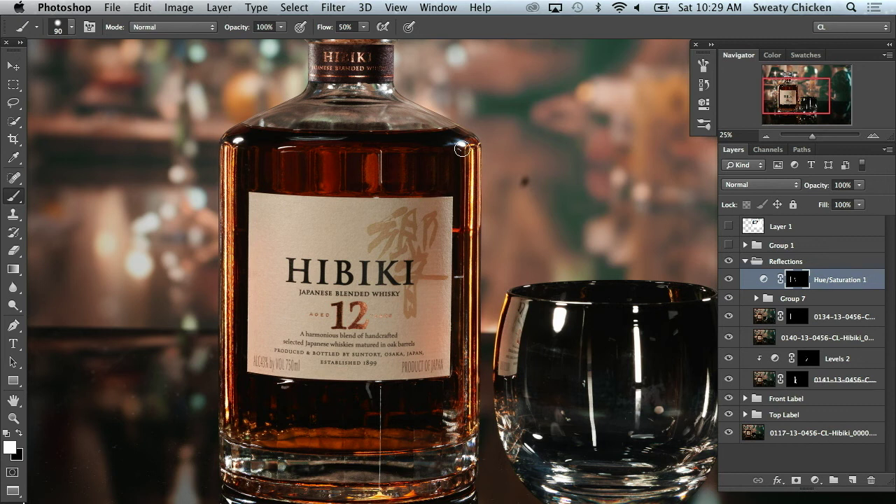
{"action": "key", "text": "x"}
Collapse the Reflections group and toggle its visibility to compare the bottle with and without the added reflections
{"action": "left_click", "coordinate": [745, 261]}
{"action": "left_click", "coordinate": [729, 261]}
{"action": "left_click", "coordinate": [729, 261]}
{"action": "left_click", "coordinate": [729, 261]}
{"action": "left_click", "coordinate": [729, 261]}
{"action": "key", "text": "super+minus"}
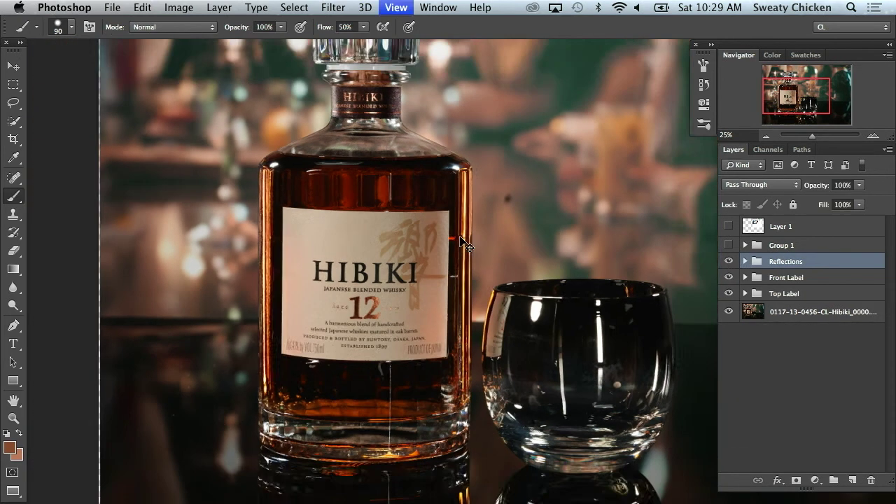
{"action": "key", "text": "super+plus"}
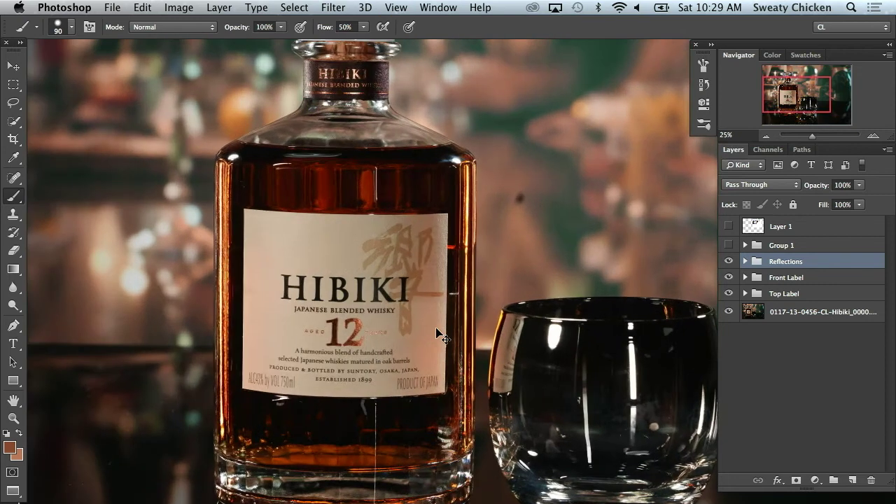
{"action": "left_click_drag", "start_coordinate": [454, 310], "coordinate": [466, 338]}
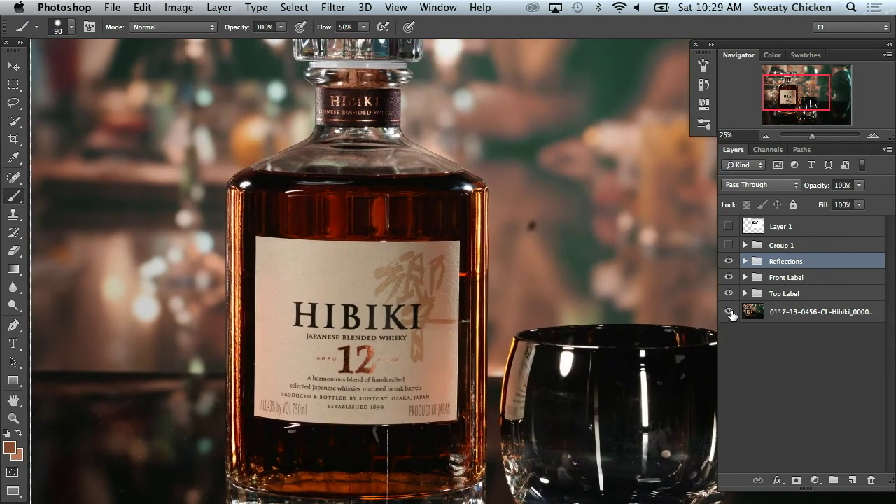
Show the 0117 base photo alone several times to compare it with the full composite, and recheck the Reflections group's effect
{"action": "left_click", "coordinate": [729, 312], "text": "alt"}
{"action": "left_click", "coordinate": [728, 312], "text": "alt"}
{"action": "left_click", "coordinate": [729, 313], "text": "alt"}
{"action": "left_click", "coordinate": [729, 313], "text": "alt"}
{"action": "left_click", "coordinate": [728, 313], "text": "alt"}
{"action": "left_click", "coordinate": [728, 312], "text": "alt"}
{"action": "left_click", "coordinate": [728, 312], "text": "alt"}
{"action": "left_click", "coordinate": [728, 313], "text": "alt"}
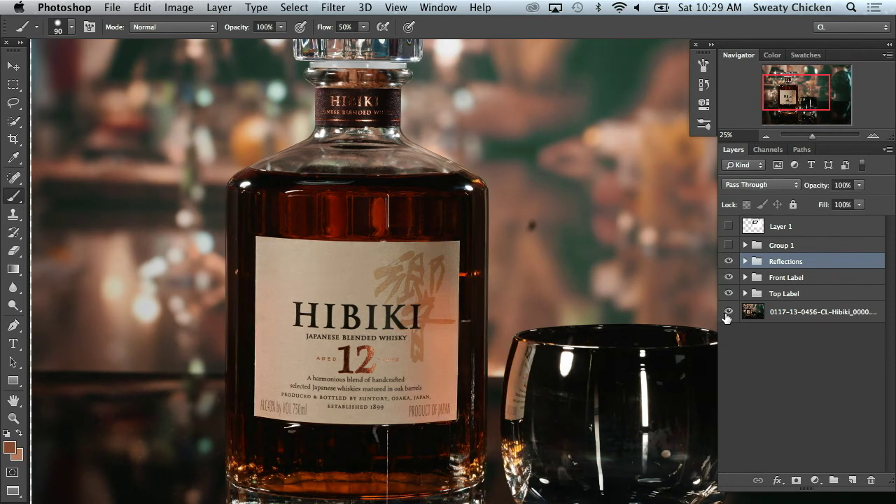
{"action": "left_click", "coordinate": [729, 262]}
{"action": "left_click", "coordinate": [728, 261]}
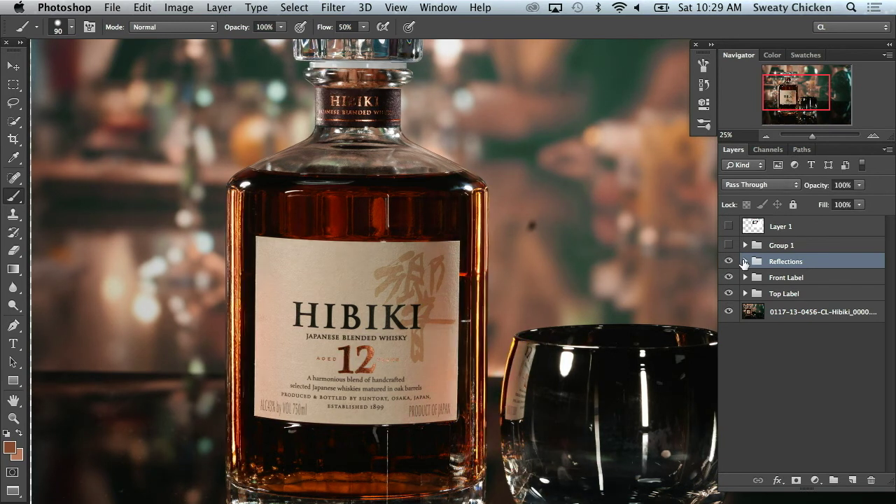
Check the contribution of the 0134 and 0140 photo layers in the Reflections group, and delete the unmasked 0140 layer
{"action": "left_click", "coordinate": [745, 261]}
{"action": "left_click", "coordinate": [729, 317]}
{"action": "left_click", "coordinate": [730, 317]}
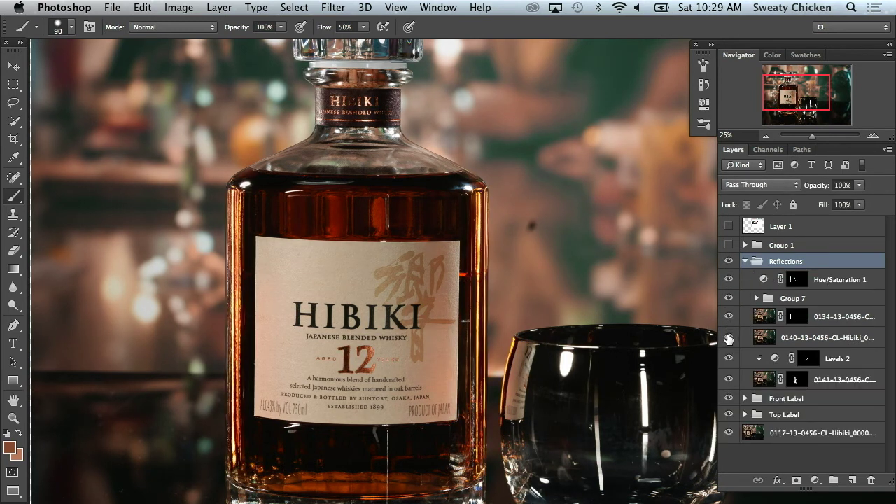
{"action": "left_click", "coordinate": [729, 337]}
{"action": "left_click", "coordinate": [731, 337]}
{"action": "left_click", "coordinate": [730, 337]}
{"action": "left_click", "coordinate": [730, 338]}
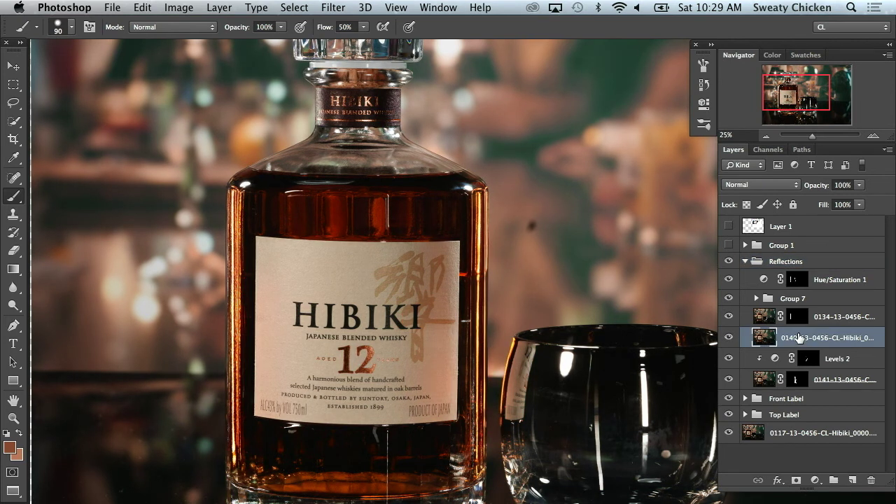
{"action": "key", "text": "Delete"}
{"action": "left_click", "coordinate": [744, 264]}
{"action": "left_click", "coordinate": [743, 262]}
Toggle the Reflections, Front Label and Top Label groups one after another to review what each adds to the image
{"action": "left_click", "coordinate": [729, 261]}
{"action": "left_click", "coordinate": [729, 262]}
{"action": "left_click", "coordinate": [729, 262]}
{"action": "left_click", "coordinate": [729, 262]}
{"action": "left_click", "coordinate": [729, 278]}
{"action": "left_click", "coordinate": [729, 278]}
{"action": "left_click", "coordinate": [729, 278]}
{"action": "left_click", "coordinate": [729, 294]}
{"action": "left_click", "coordinate": [729, 294]}
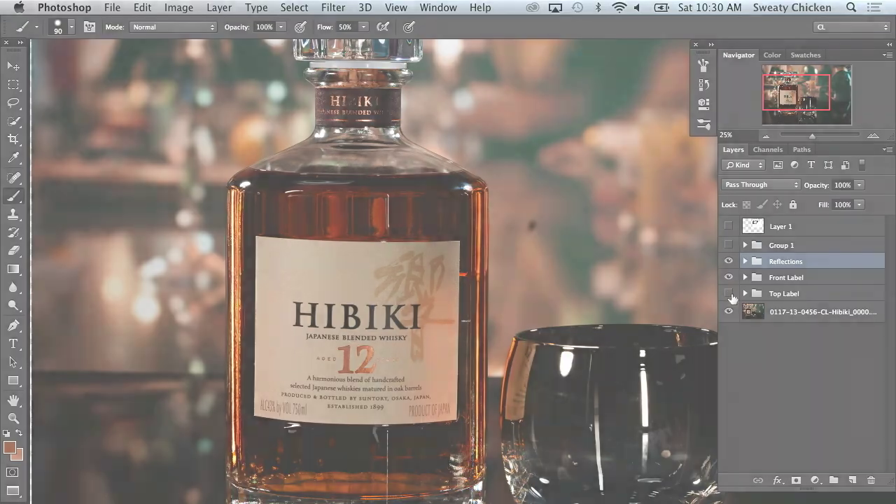